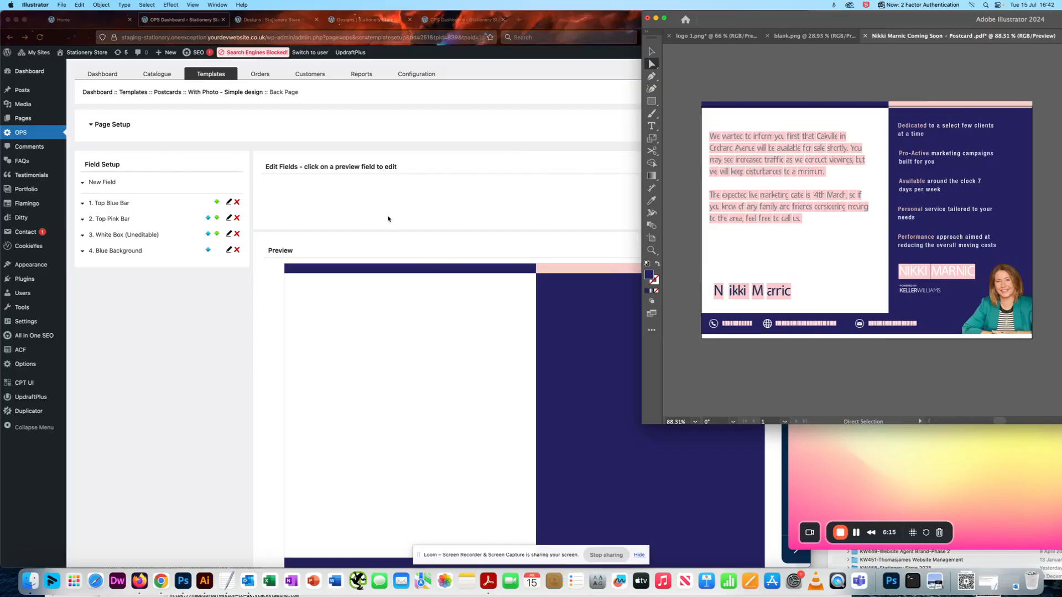
# Add a new multi-line text field labelled "Agent Message" to the postcard's back page, keeping the default position and size
pyautogui.click(278, 215)
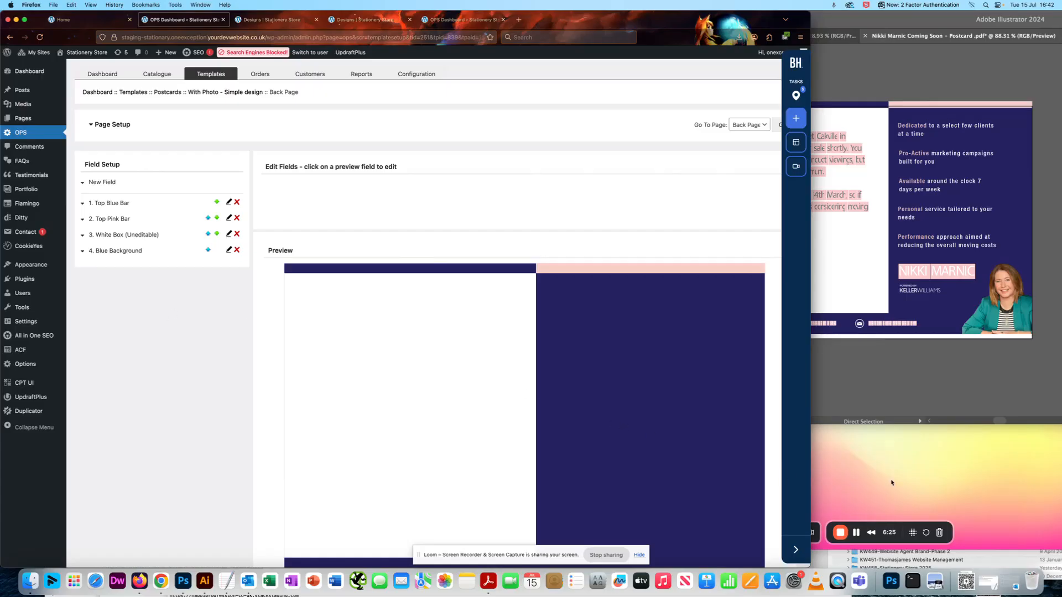
pyautogui.click(873, 457)
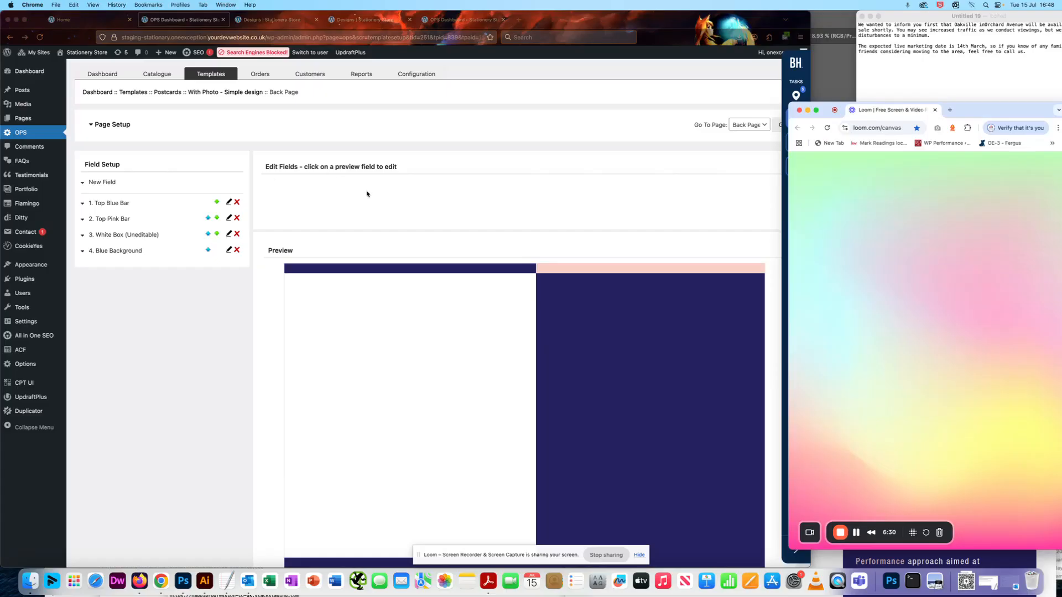
pyautogui.click(93, 183)
pyautogui.click(94, 183)
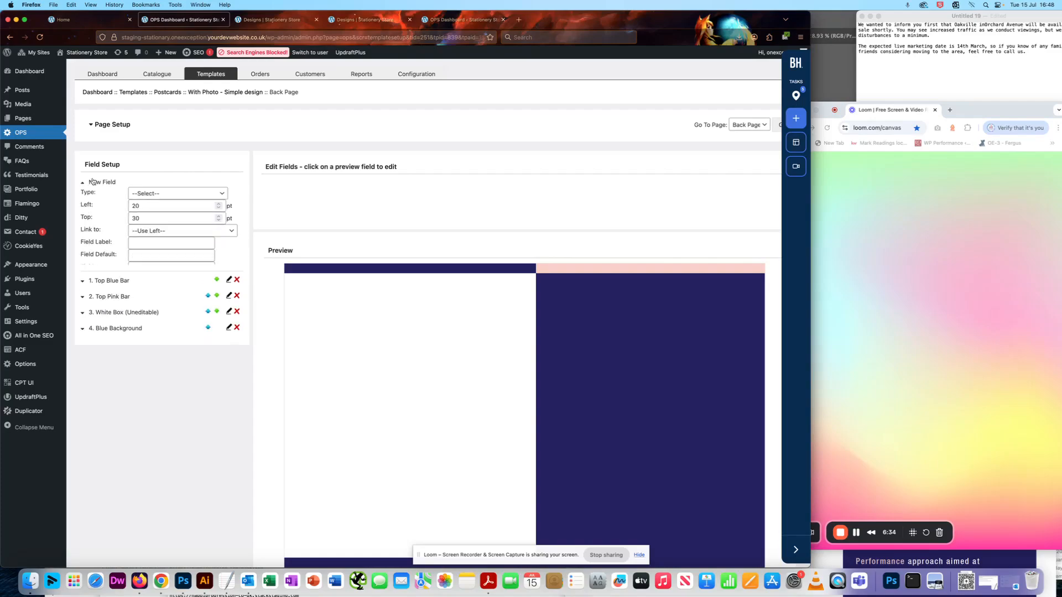
pyautogui.click(146, 194)
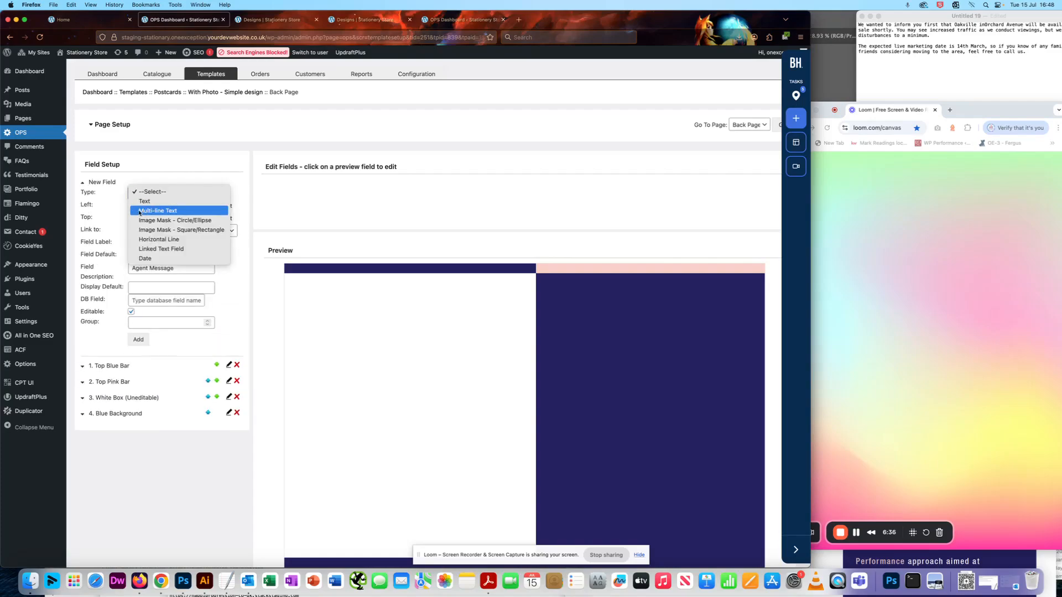
pyautogui.click(158, 212)
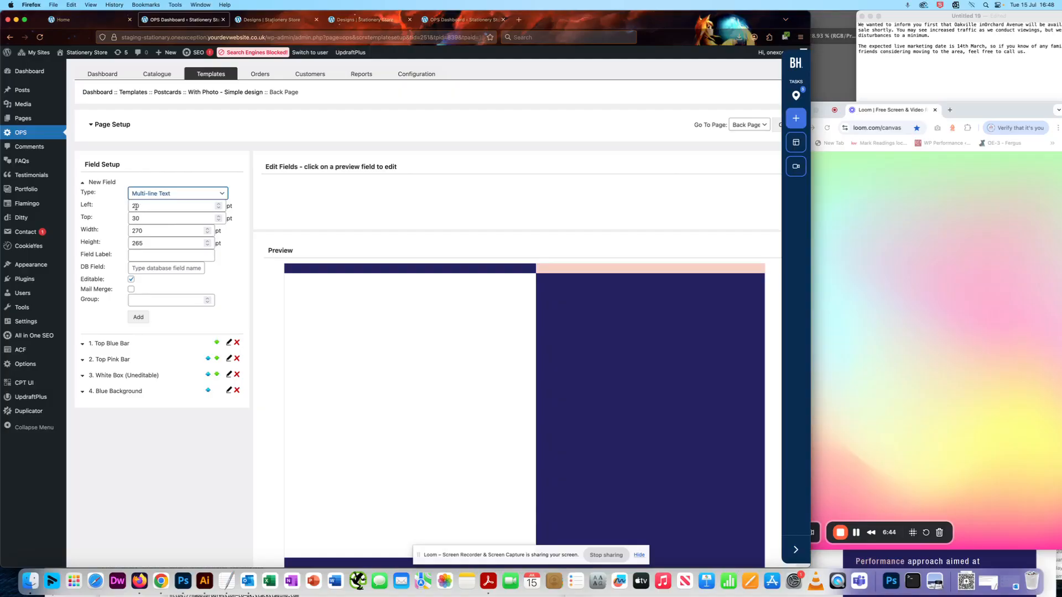
pyautogui.click(153, 253)
pyautogui.write('Agent Message')
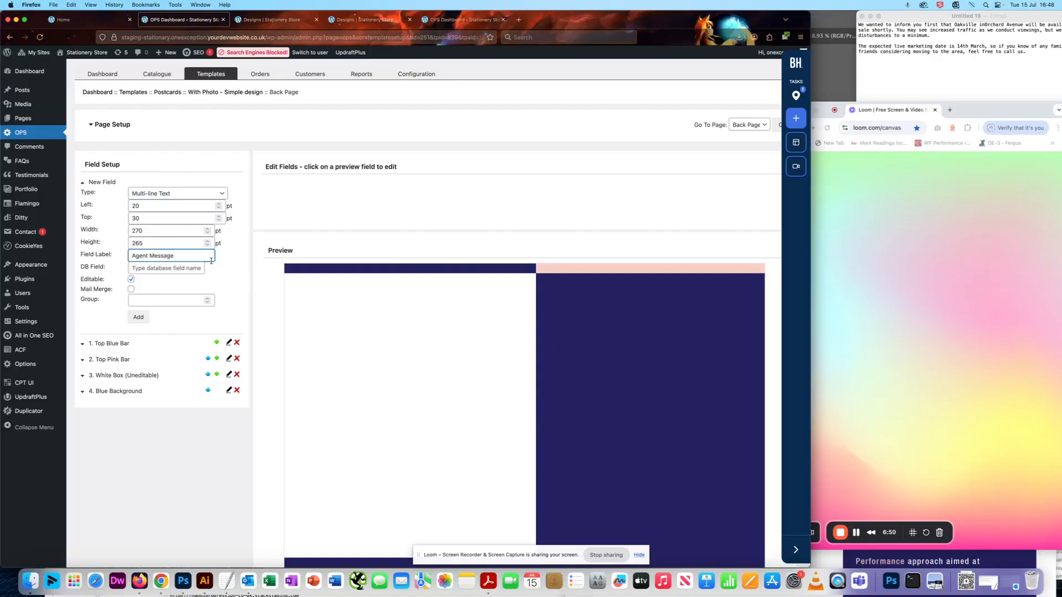
pyautogui.click(221, 268)
pyautogui.click(139, 318)
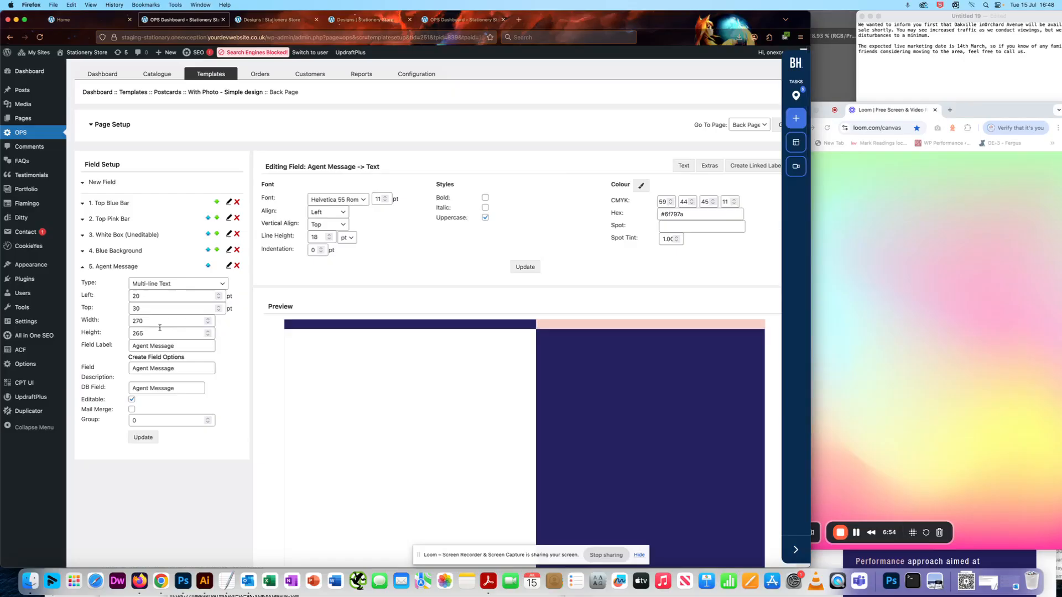
# Move the Agent Message field up in the field order so it sits above the Blue Background and White Box fields
pyautogui.scroll(-2, 242, 328)
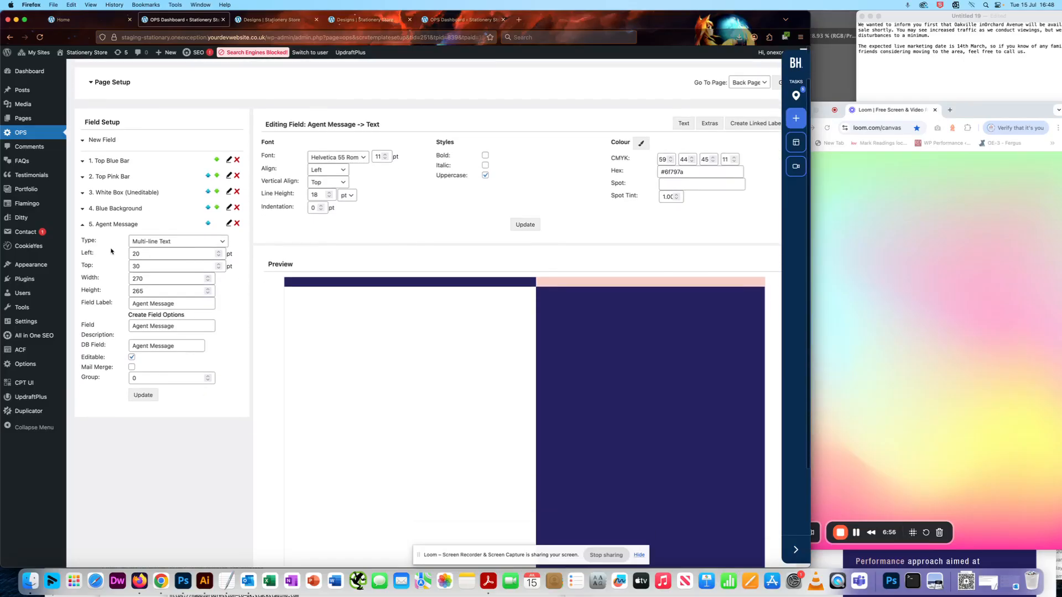
pyautogui.click(83, 224)
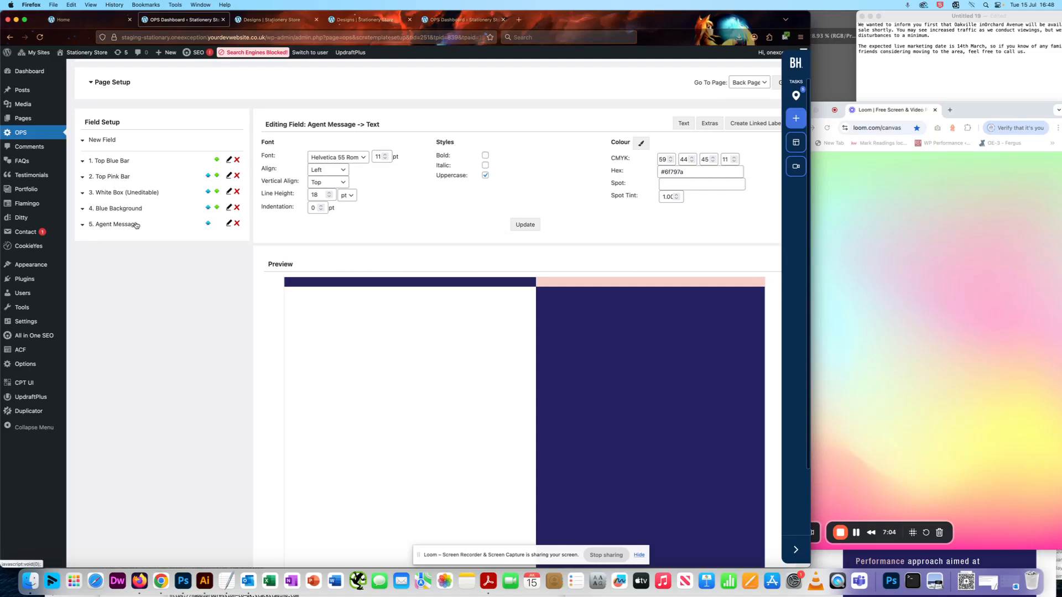
pyautogui.click(209, 224)
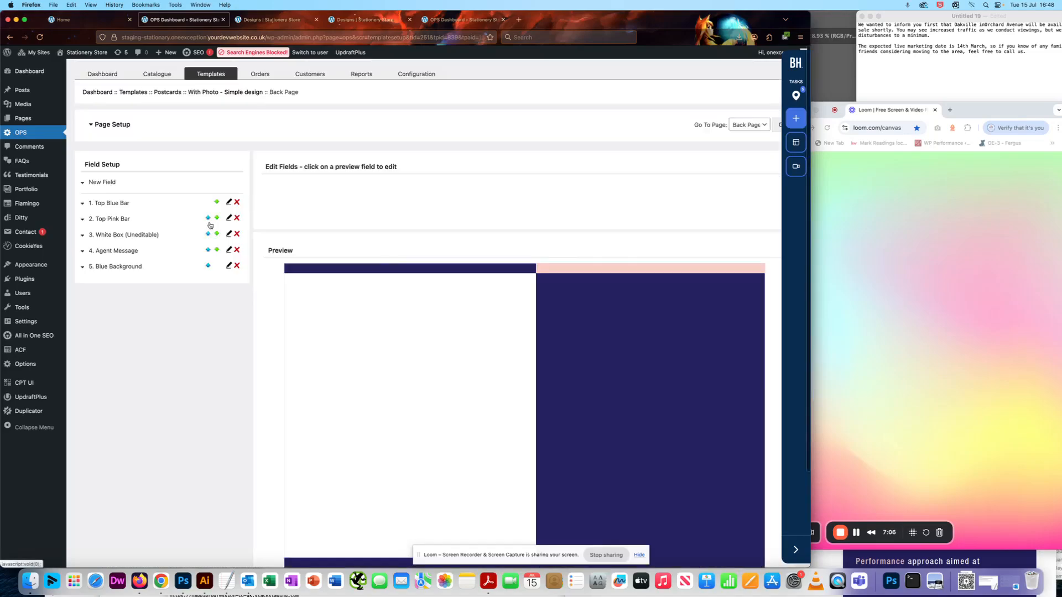
pyautogui.click(208, 251)
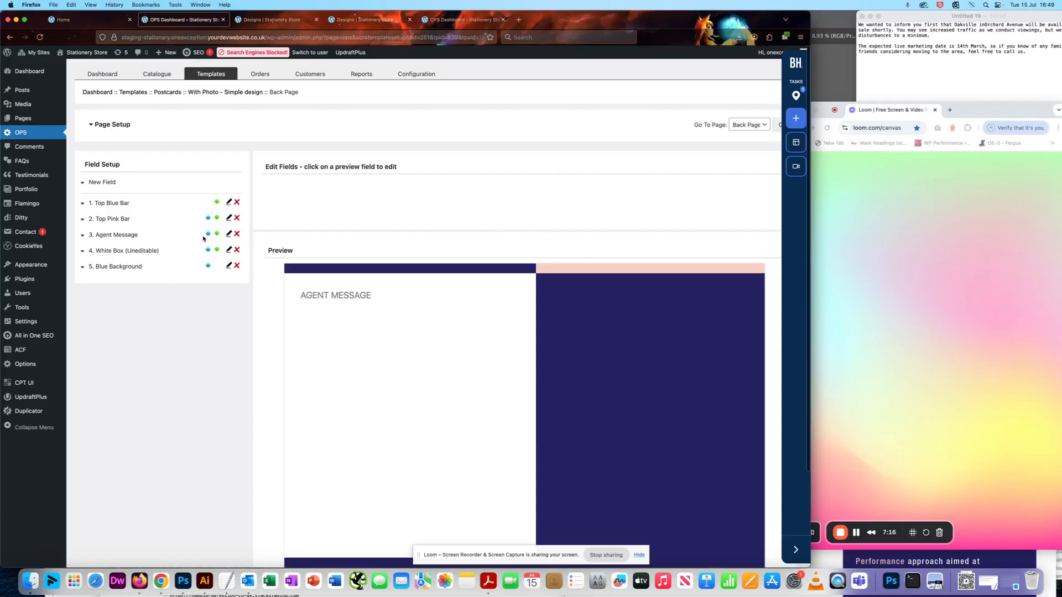
# Turn off the uppercase style for the Agent Message text and save the change
pyautogui.click(226, 235)
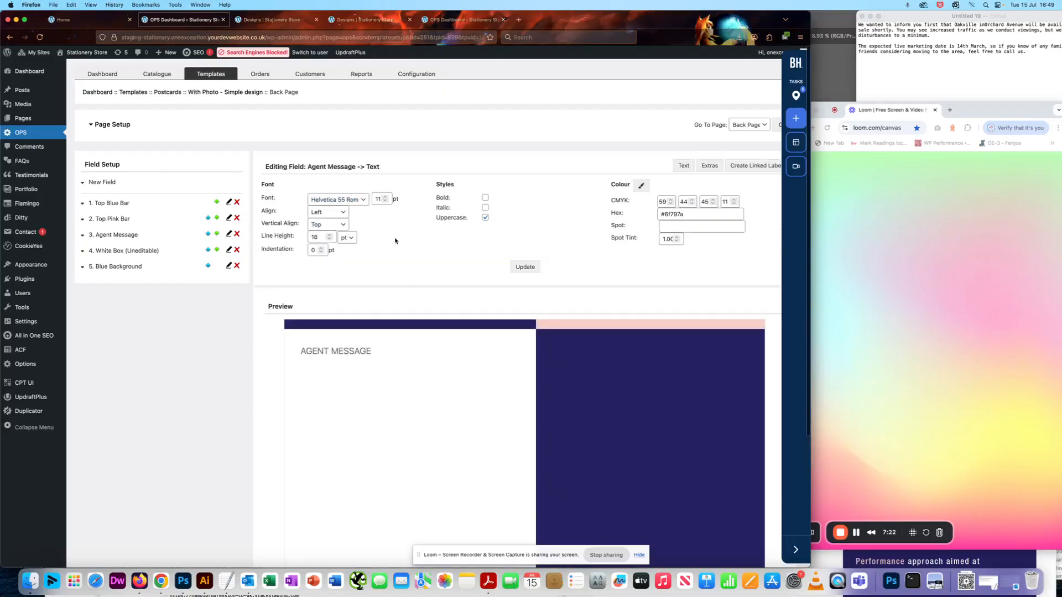
pyautogui.scroll(-2, 426, 224)
pyautogui.click(485, 177)
pyautogui.click(526, 227)
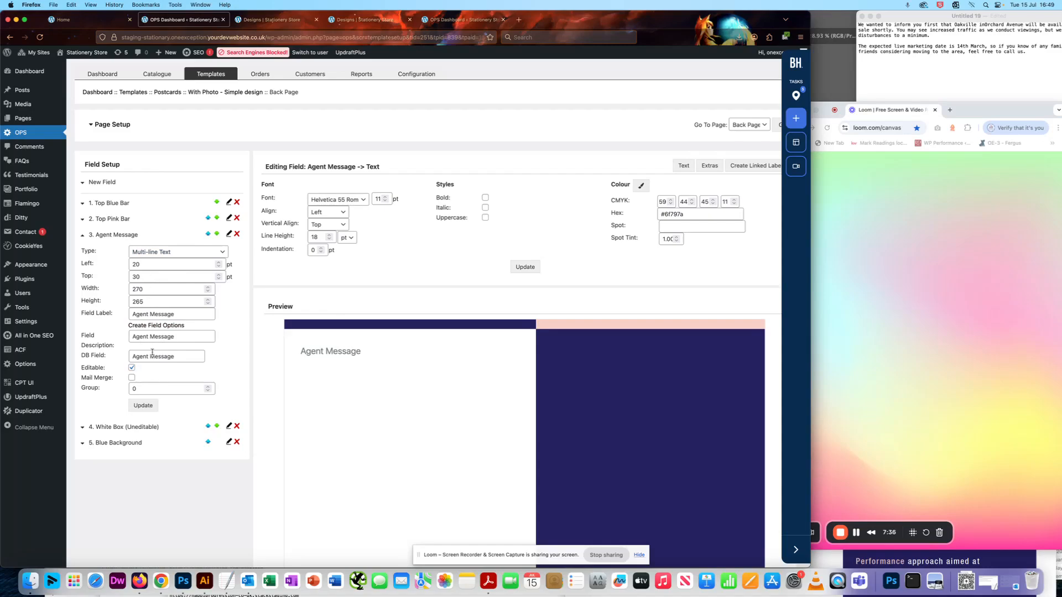
# Add the test text "sdvsdssdvdsvsdv" after the placeholder of the Agent Message field in the preview
pyautogui.scroll(-5, 162, 291)
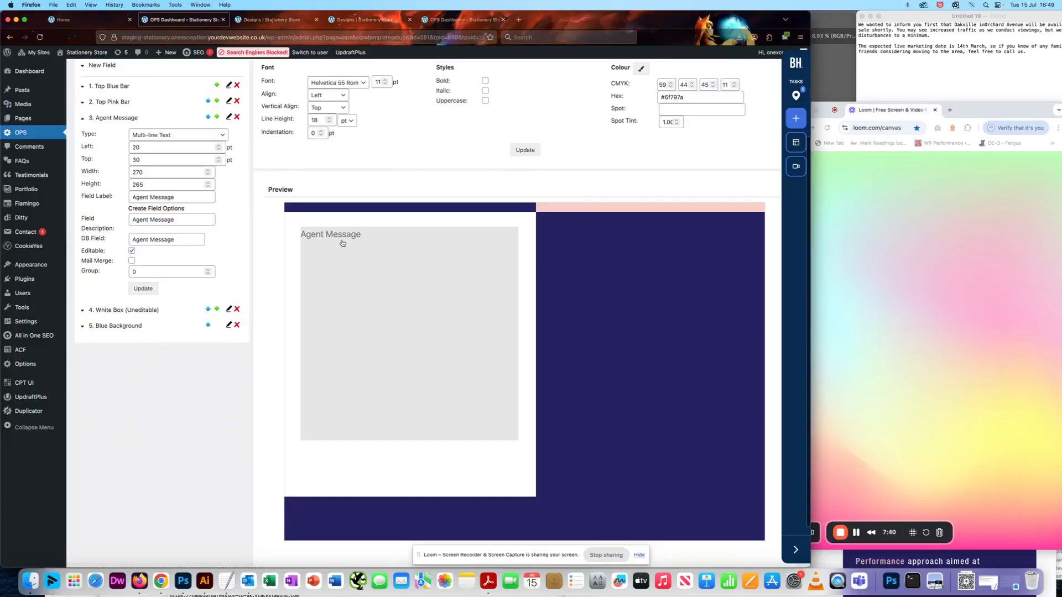
pyautogui.click(363, 234)
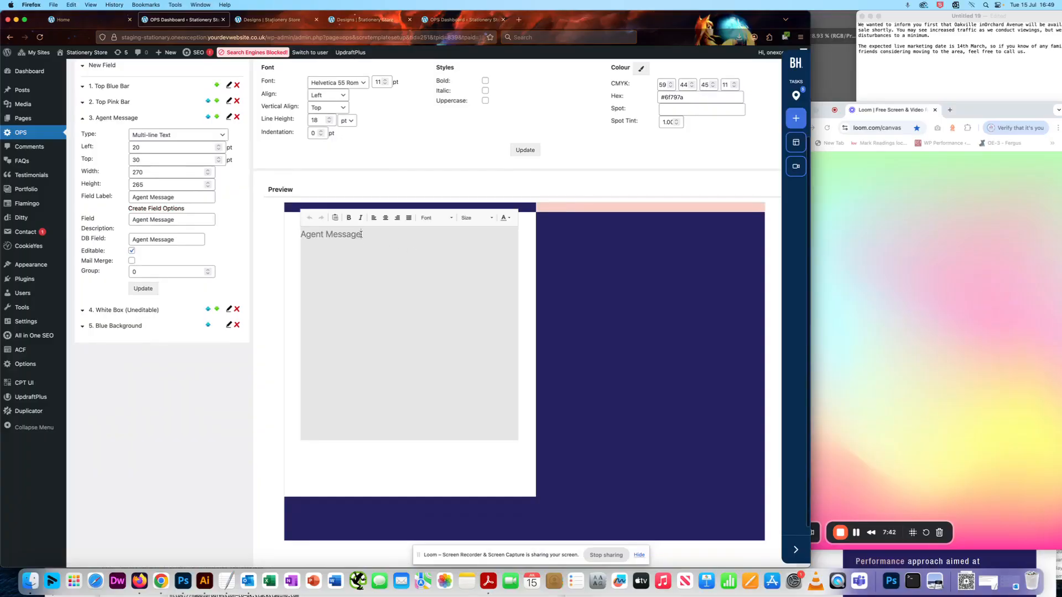
pyautogui.write('sdvsdssdvdsvsdv')
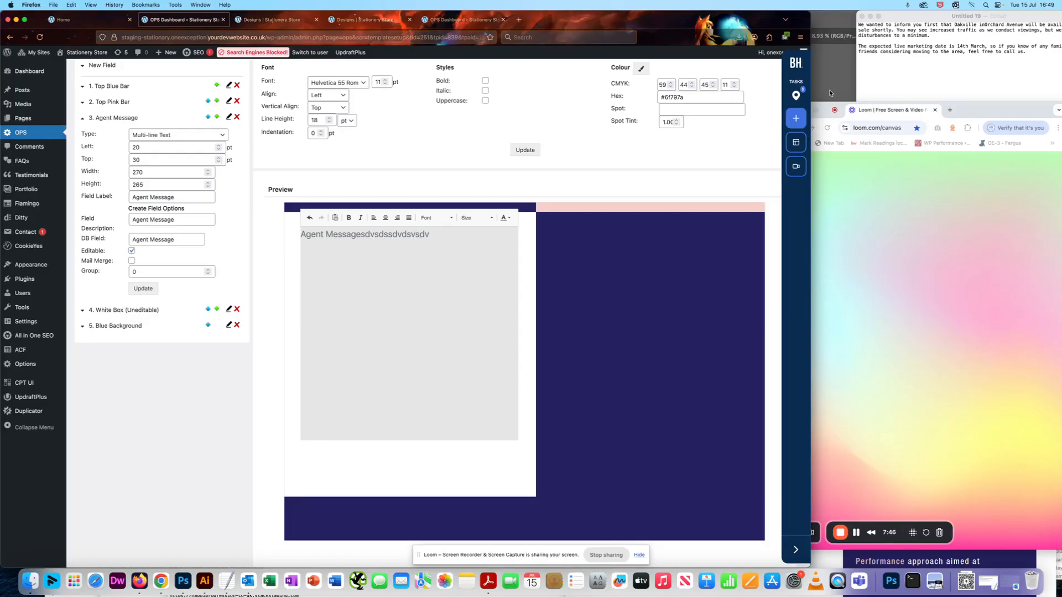
# Replace the Agent Message preview text with the two-paragraph property sale message copied from the TextEdit note
pyautogui.moveTo(975, 20); pyautogui.dragTo(931, 20)
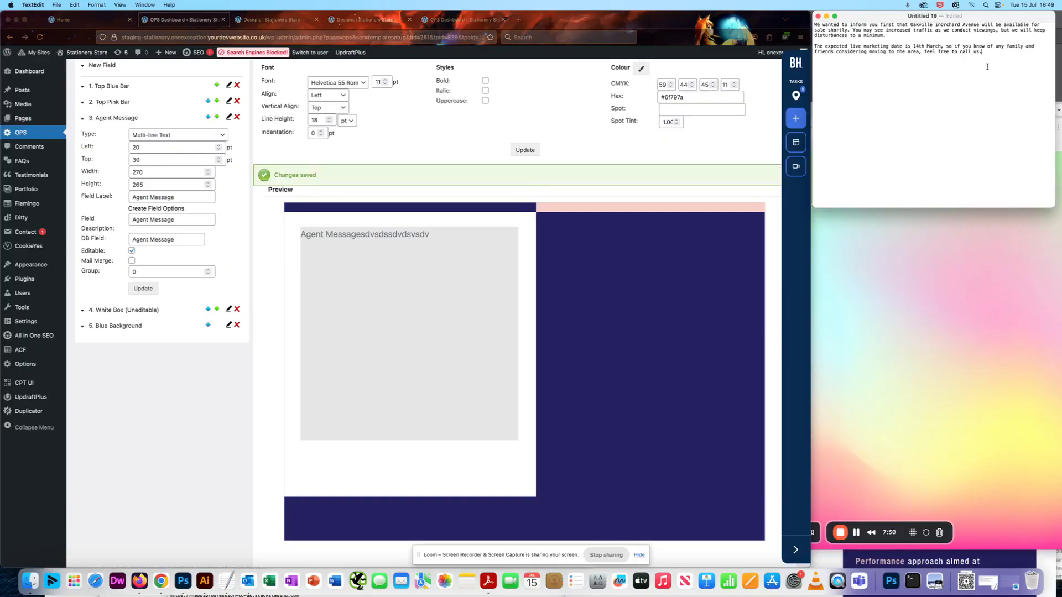
pyautogui.moveTo(996, 59); pyautogui.dragTo(769, 8)
pyautogui.press('super+c')
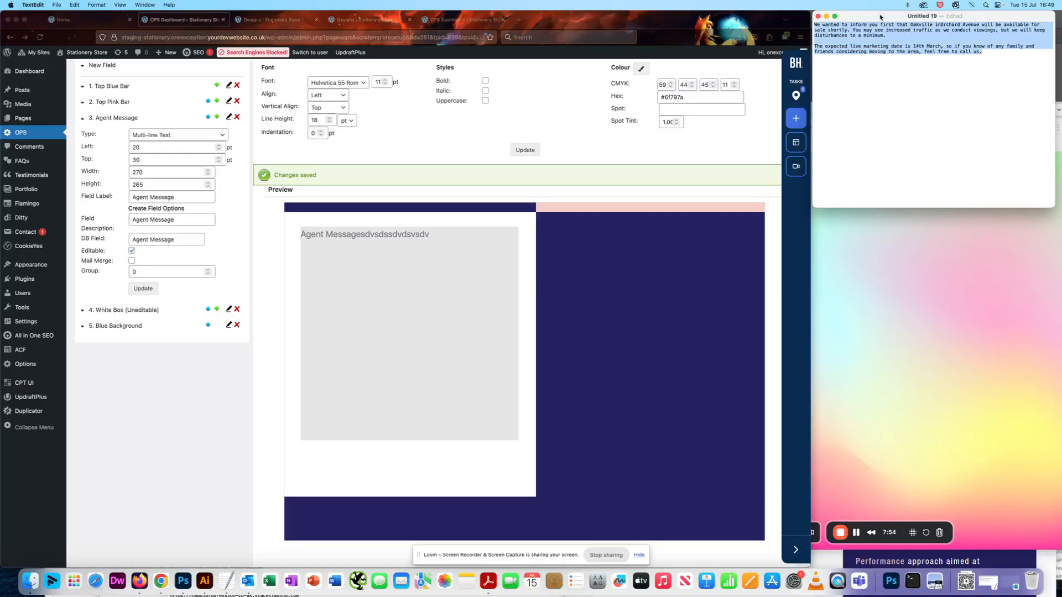
pyautogui.moveTo(881, 17); pyautogui.dragTo(913, 17)
pyautogui.click(387, 263)
pyautogui.moveTo(432, 234); pyautogui.dragTo(300, 234)
pyautogui.press('super+v')
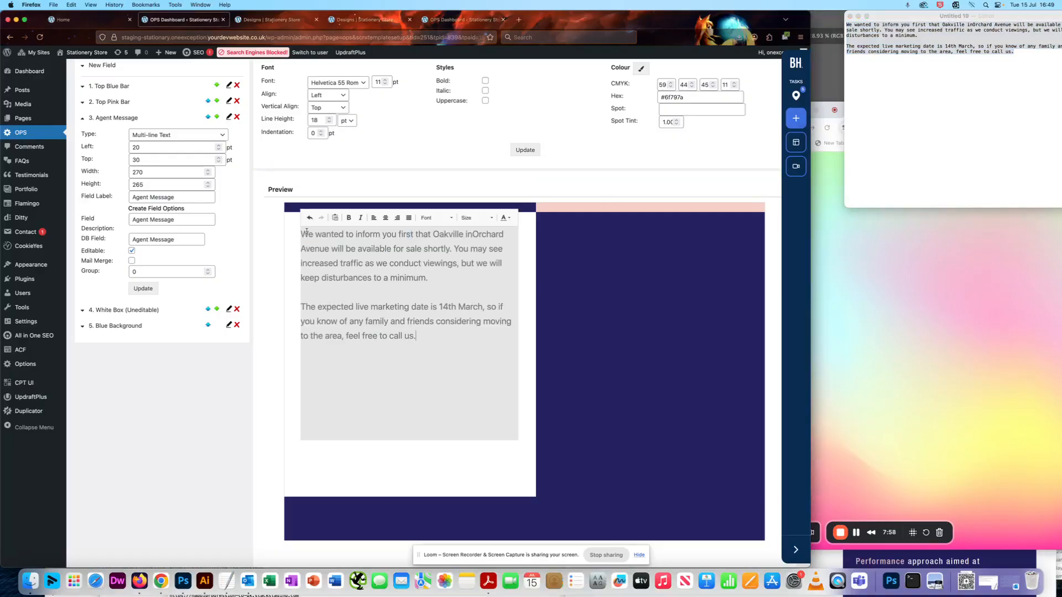
pyautogui.click(452, 456)
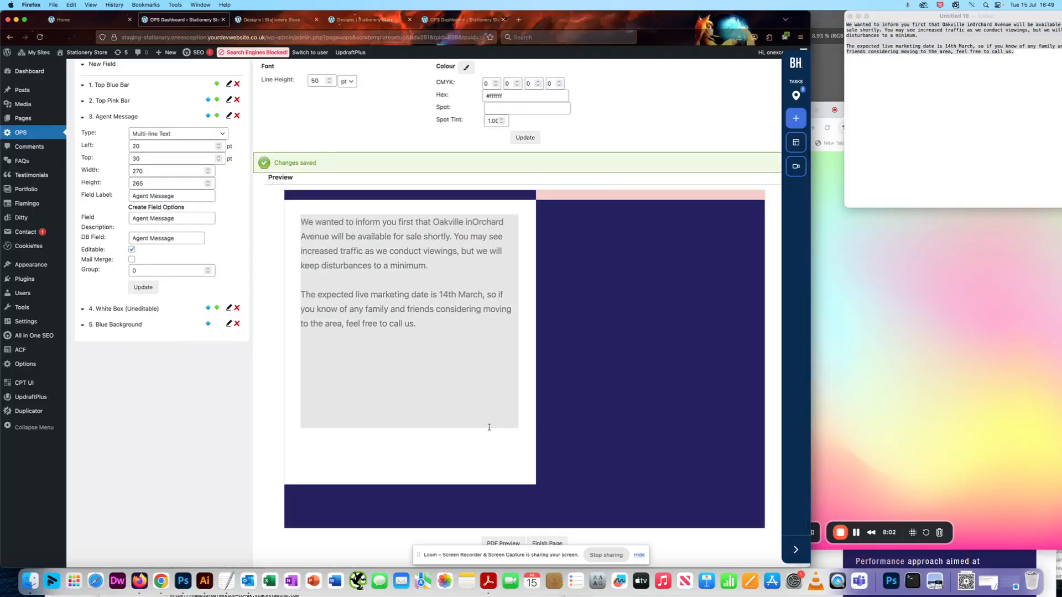
# Add a third paragraph below the message: "dfefqewlk ewn fjq fe fjkew fjew fjkew fkew n f ewkf wekn fwe lkwemfkewmf"
pyautogui.scroll(1, 596, 205)
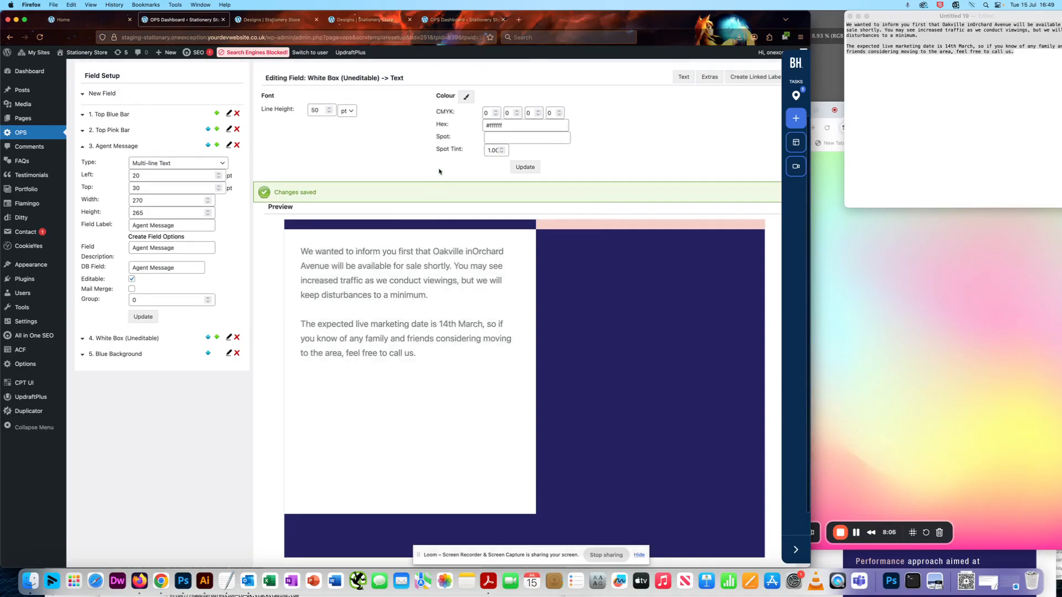
pyautogui.scroll(1, 651, 155)
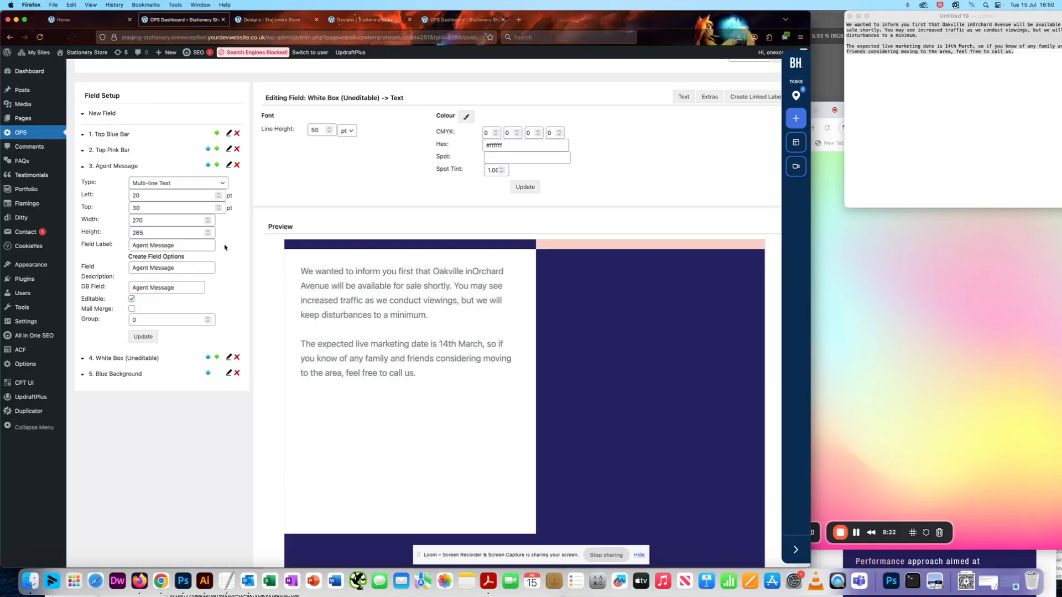
pyautogui.moveTo(92, 233); pyautogui.dragTo(102, 232)
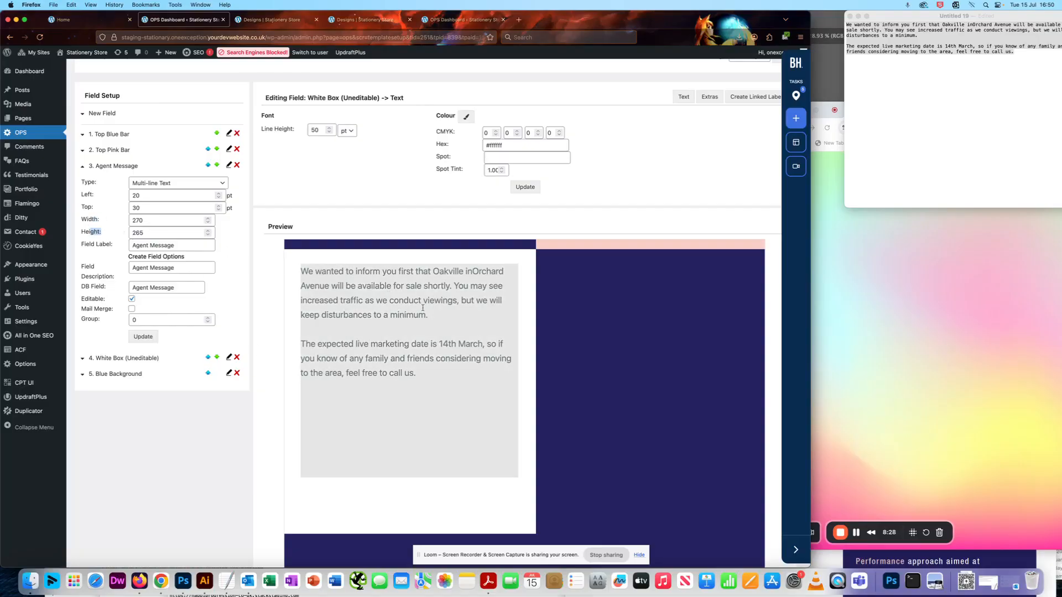
pyautogui.click(445, 372)
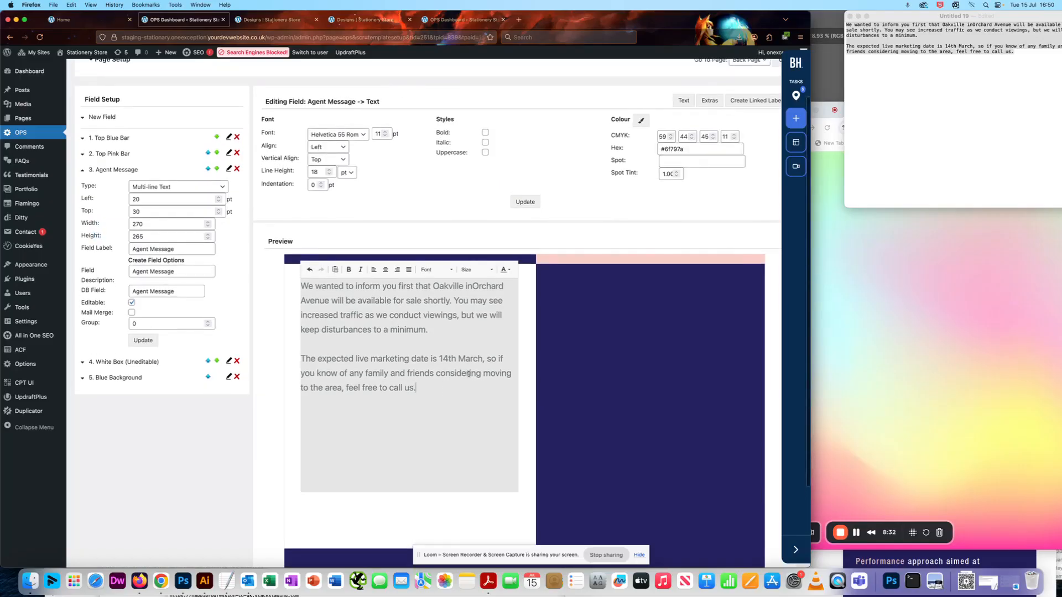
pyautogui.press('Return')
pyautogui.press('Return')
pyautogui.write('dfefqew')
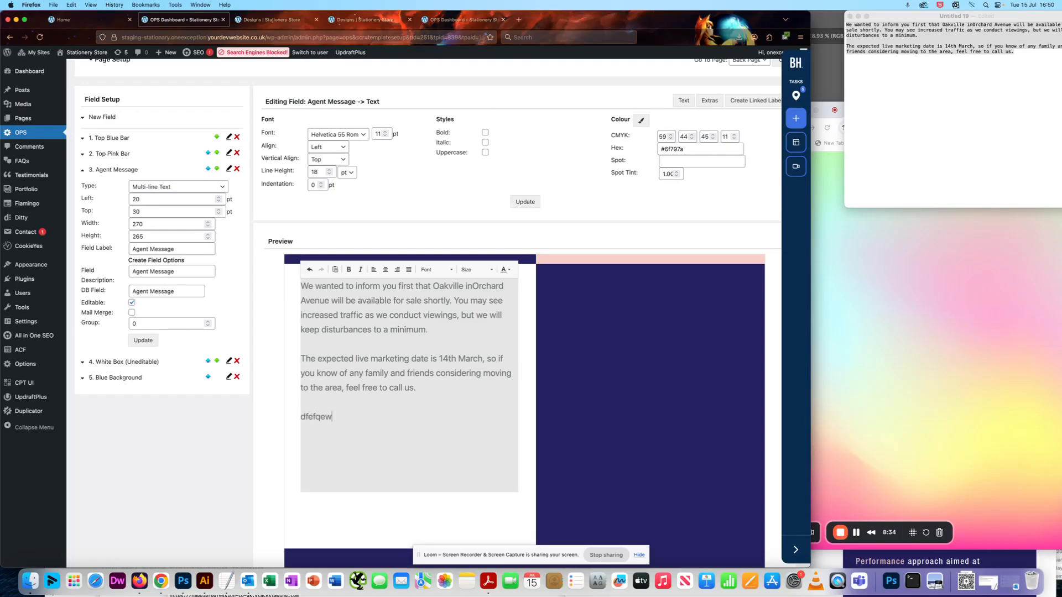
pyautogui.write('lk ewn fjq fe fjkew fjew fjkew fkew ')
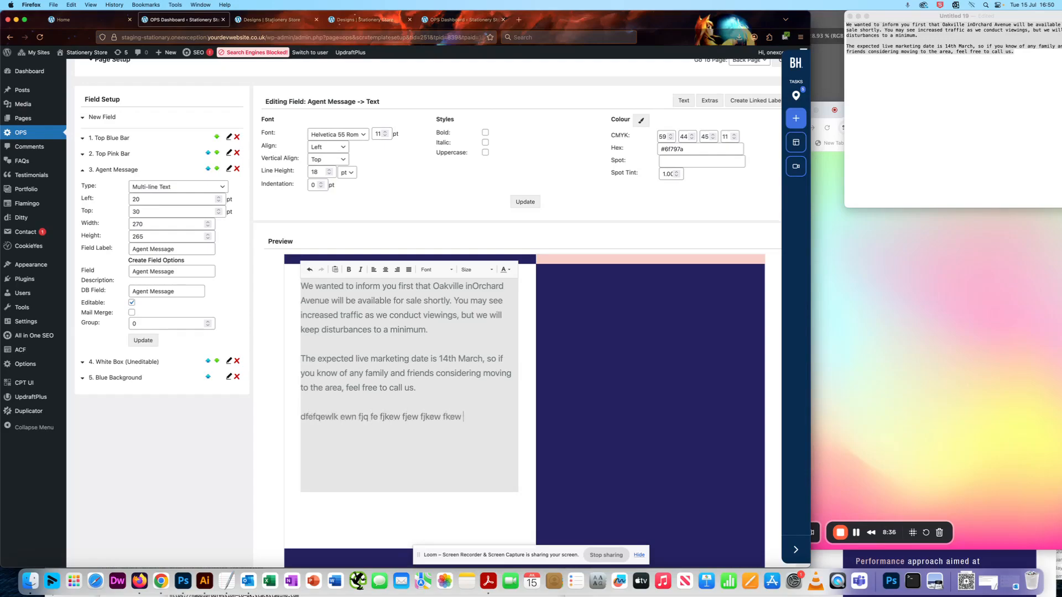
pyautogui.write('n f ewkf wekn fwe lkwemfkewmf')
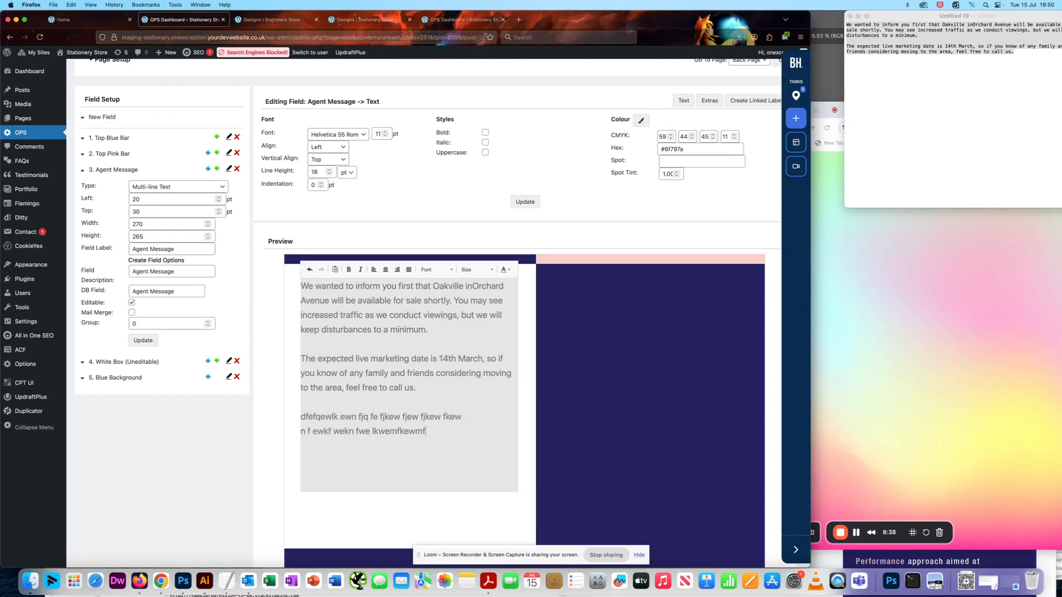
pyautogui.write('e ewfwewe')
# Extend the Agent Message text with short filler lines such as "ewfwewe", "fwefwe" and "wefwef" until it exceeds the box height
pyautogui.press('Return')
pyautogui.write('fwefwe')
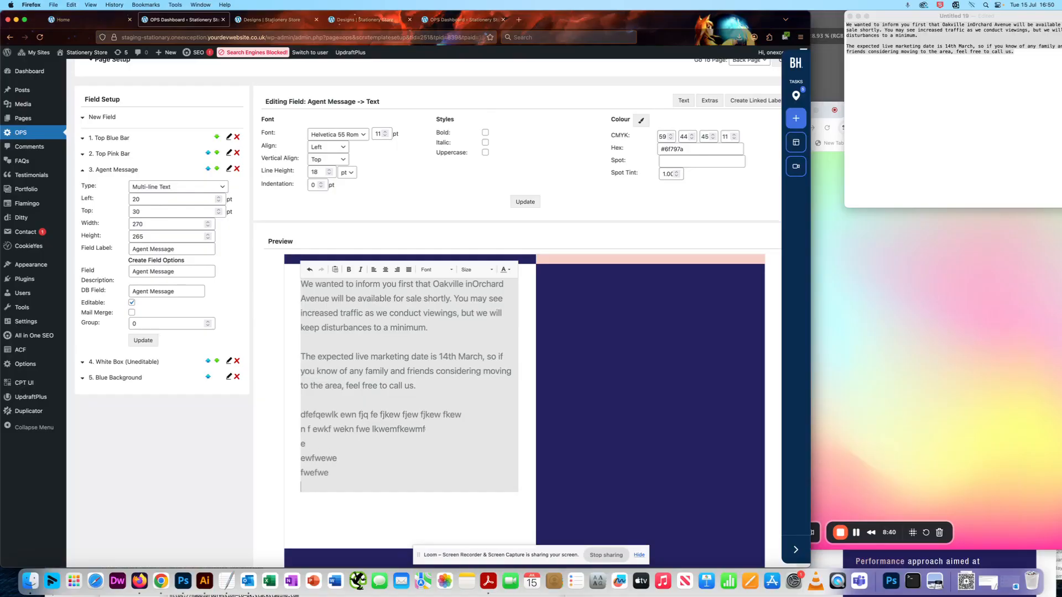
pyautogui.press('Return')
pyautogui.write('wefwefwe')
pyautogui.press('Return')
pyautogui.write('wewe')
pyautogui.press('Return')
pyautogui.write('fwefwe')
pyautogui.press('Return')
pyautogui.write('fwef')
pyautogui.press('Return')
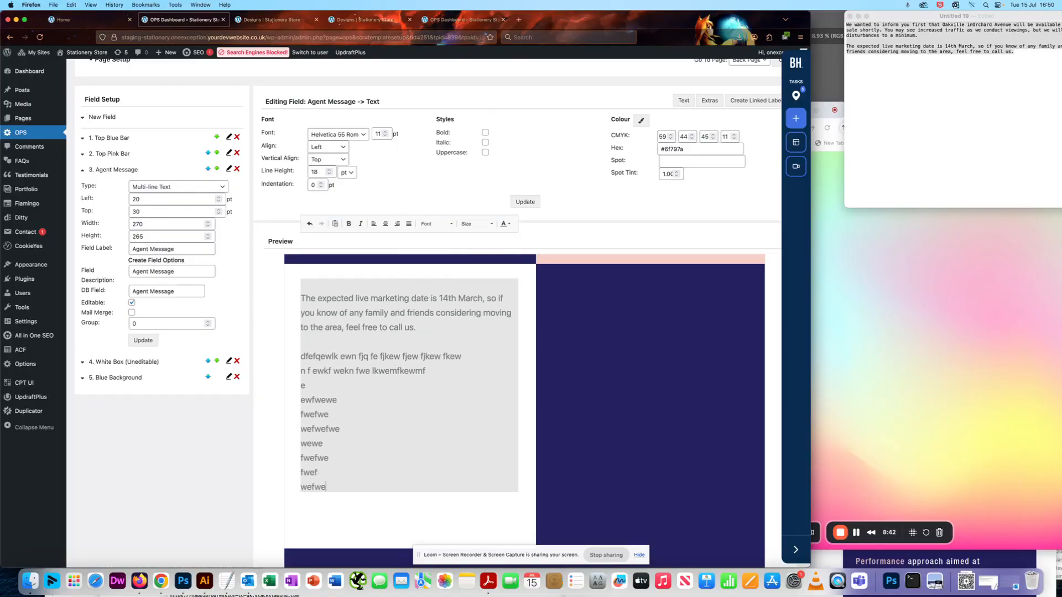
pyautogui.write('wefwef')
pyautogui.press('Return')
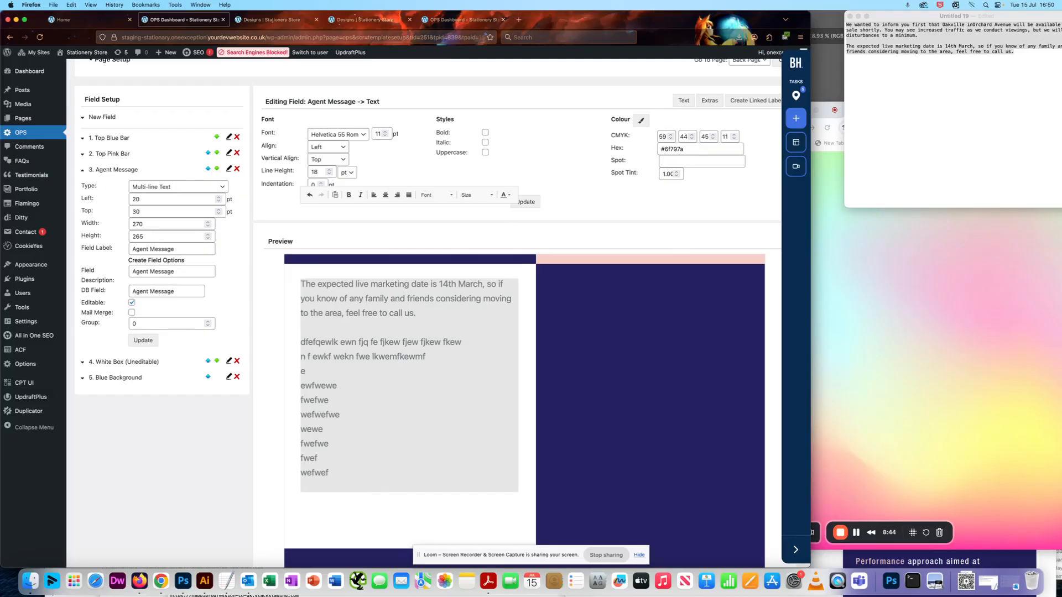
# Delete the short filler lines following "n f ewkf wekn fwe lkwemfkewmf" from the Agent Message text
pyautogui.press('BackSpace')
pyautogui.press('BackSpace')
pyautogui.press('BackSpace')
pyautogui.press('BackSpace')
pyautogui.press('BackSpace')
pyautogui.press('BackSpace')
pyautogui.press('BackSpace')
pyautogui.press('BackSpace')
pyautogui.press('BackSpace')
pyautogui.press('BackSpace')
pyautogui.press('BackSpace')
pyautogui.press('BackSpace')
pyautogui.press('BackSpace')
pyautogui.press('BackSpace')
pyautogui.press('BackSpace')
pyautogui.press('BackSpace')
pyautogui.press('BackSpace')
pyautogui.press('BackSpace')
pyautogui.press('BackSpace')
pyautogui.press('BackSpace')
pyautogui.press('BackSpace')
pyautogui.press('BackSpace')
pyautogui.press('BackSpace')
pyautogui.press('BackSpace')
pyautogui.press('BackSpace')
pyautogui.press('BackSpace')
pyautogui.press('BackSpace')
pyautogui.press('BackSpace')
pyautogui.press('BackSpace')
pyautogui.press('BackSpace')
pyautogui.press('BackSpace')
pyautogui.press('BackSpace')
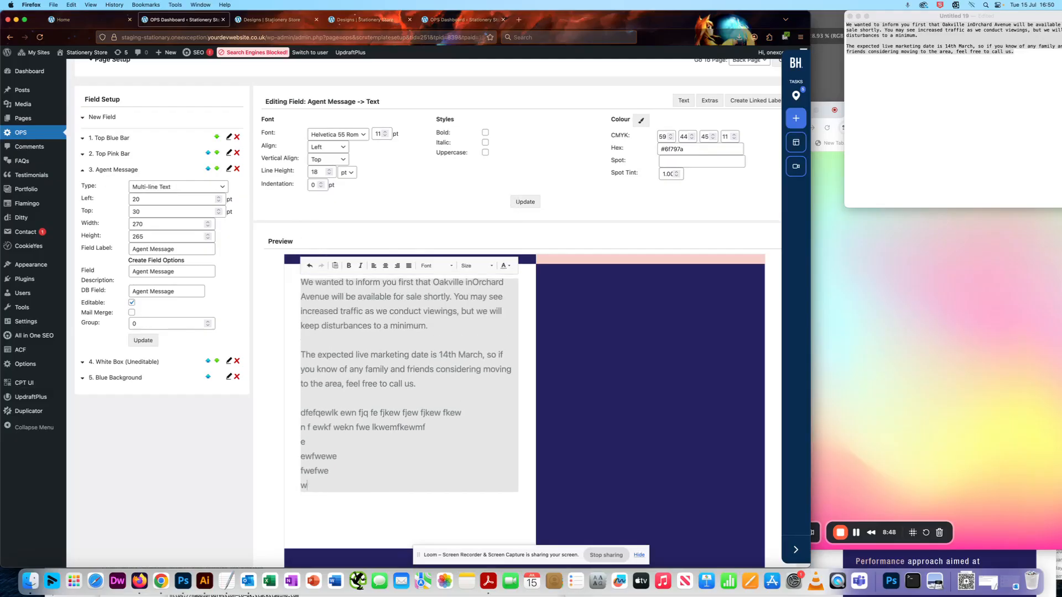
pyautogui.press('BackSpace')
pyautogui.press('BackSpace')
pyautogui.press('BackSpace')
pyautogui.press('BackSpace')
pyautogui.press('BackSpace')
pyautogui.press('BackSpace')
pyautogui.press('BackSpace')
pyautogui.press('BackSpace')
pyautogui.press('BackSpace')
pyautogui.press('BackSpace')
pyautogui.press('BackSpace')
pyautogui.press('BackSpace')
pyautogui.press('BackSpace')
pyautogui.press('BackSpace')
pyautogui.press('BackSpace')
pyautogui.press('BackSpace')
pyautogui.press('BackSpace')
pyautogui.press('BackSpace')
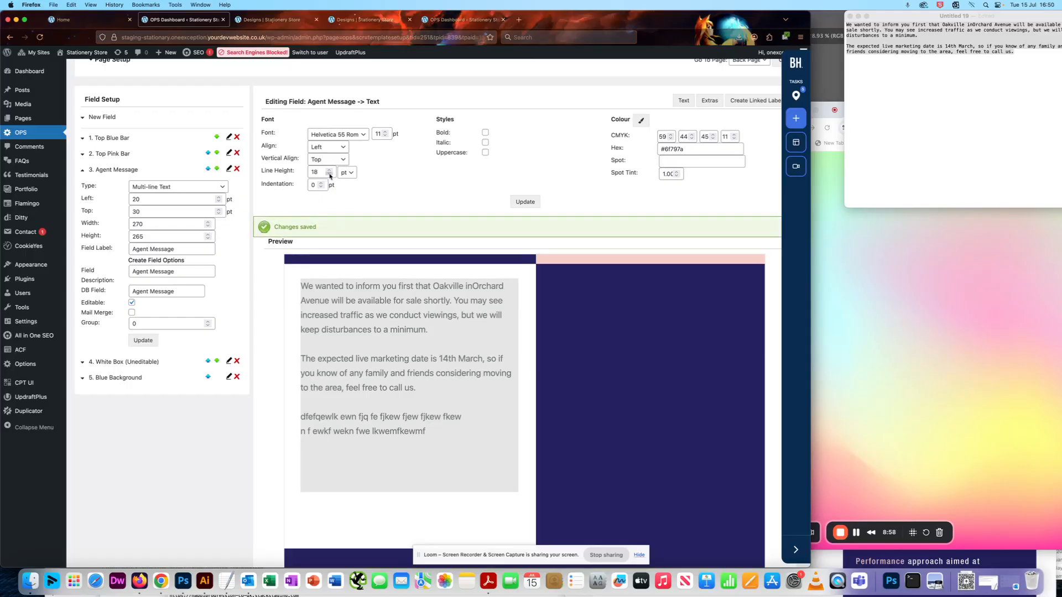
# Reduce the Agent Message line height to 16 pt and finally to 12 pt, saving each change
pyautogui.click(529, 202)
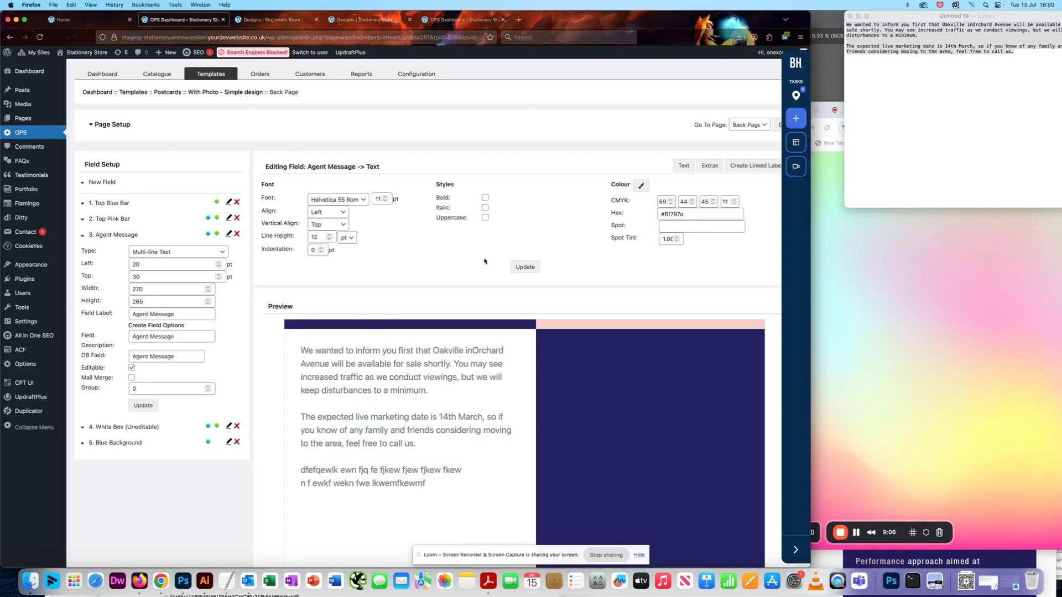
pyautogui.click(525, 267)
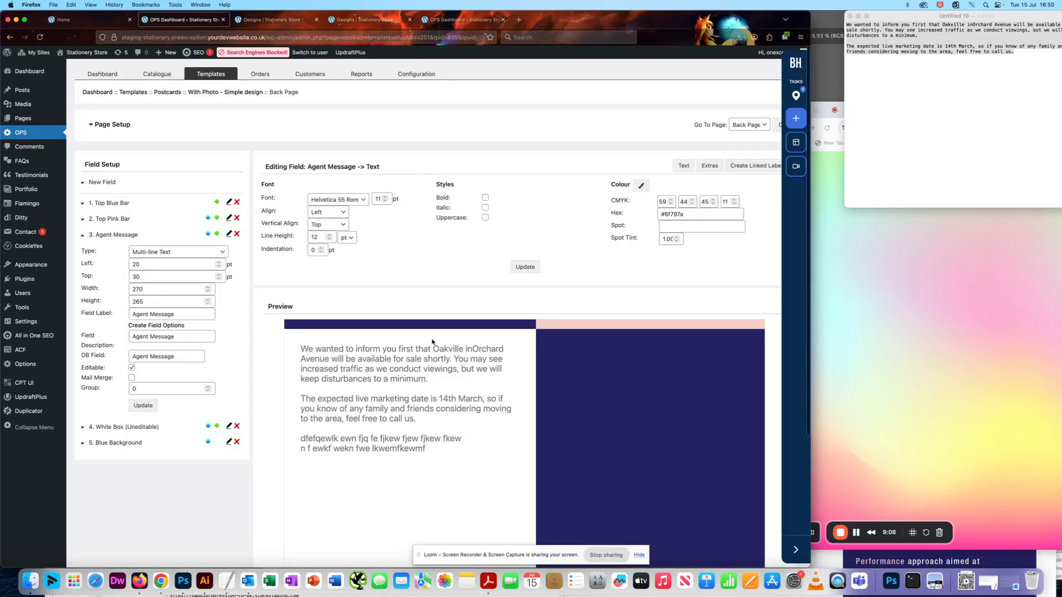
# Set the Agent Message line height to 16 pt, save it, and open the field's extra settings
pyautogui.click(329, 235)
pyautogui.click(330, 235)
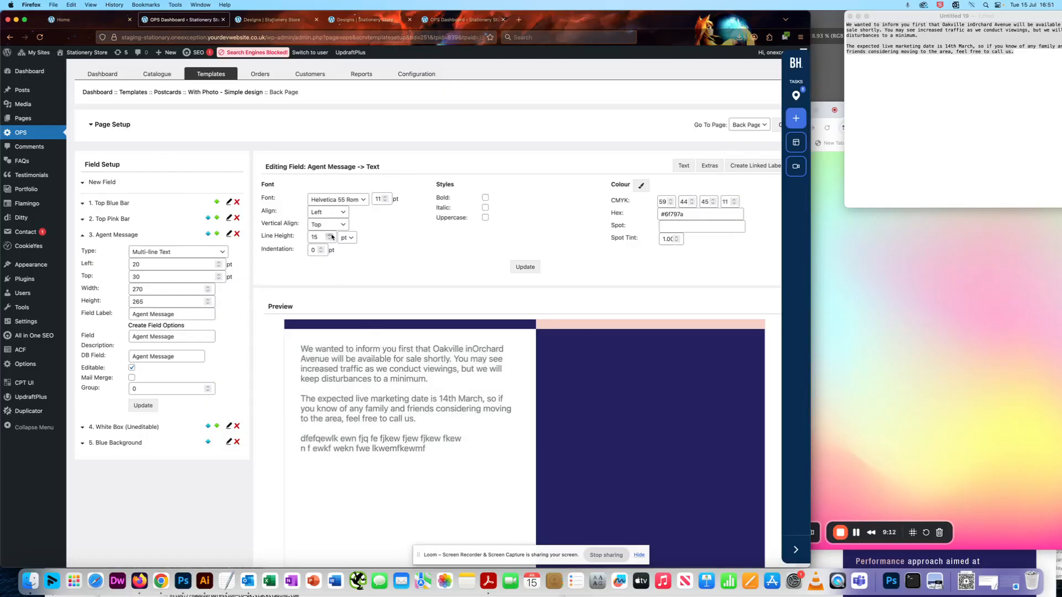
pyautogui.click(535, 268)
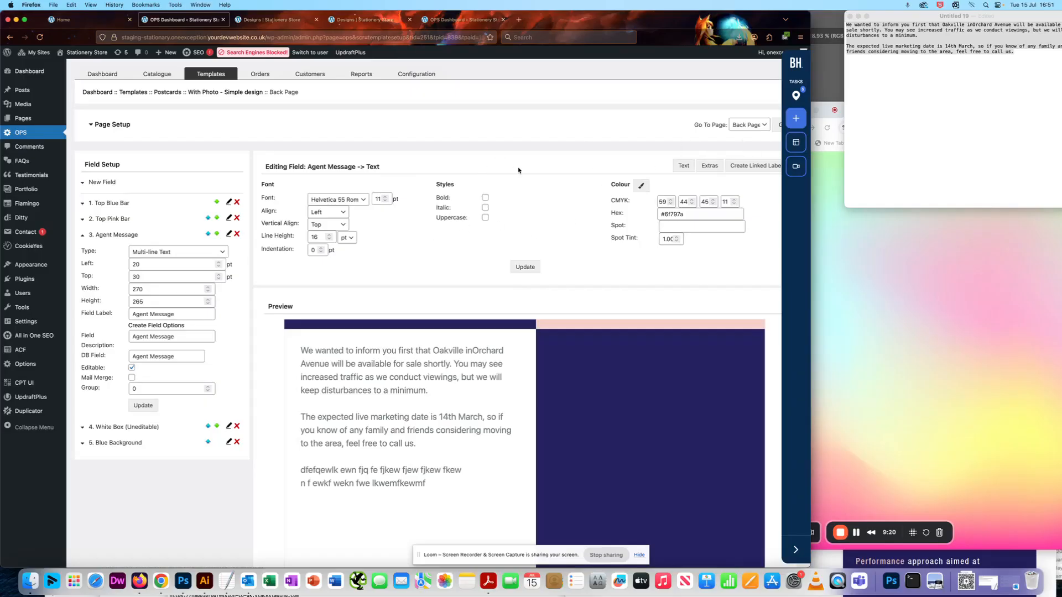
pyautogui.click(710, 165)
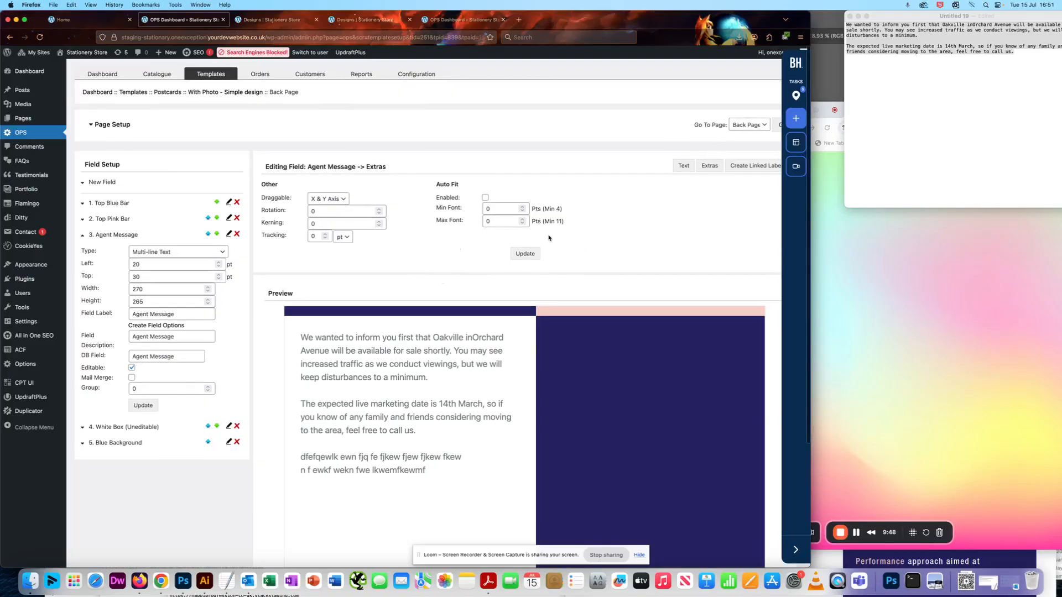
# Delete the third filler paragraph beginning "dfefqewlk ewn fjq" from the Agent Message text, save the change and reselect the field
pyautogui.moveTo(427, 470); pyautogui.dragTo(290, 461)
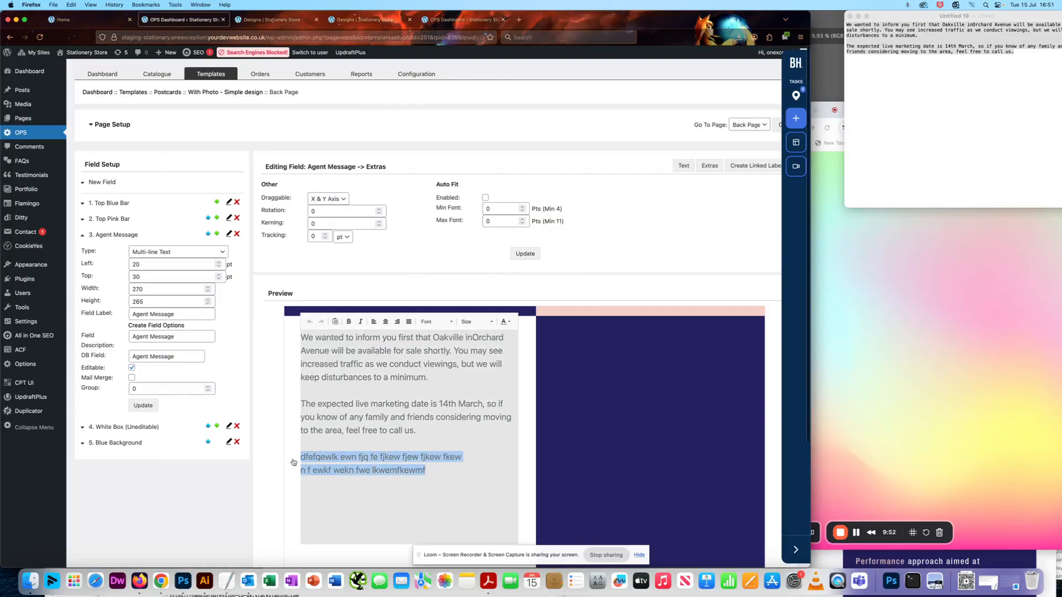
pyautogui.press('BackSpace')
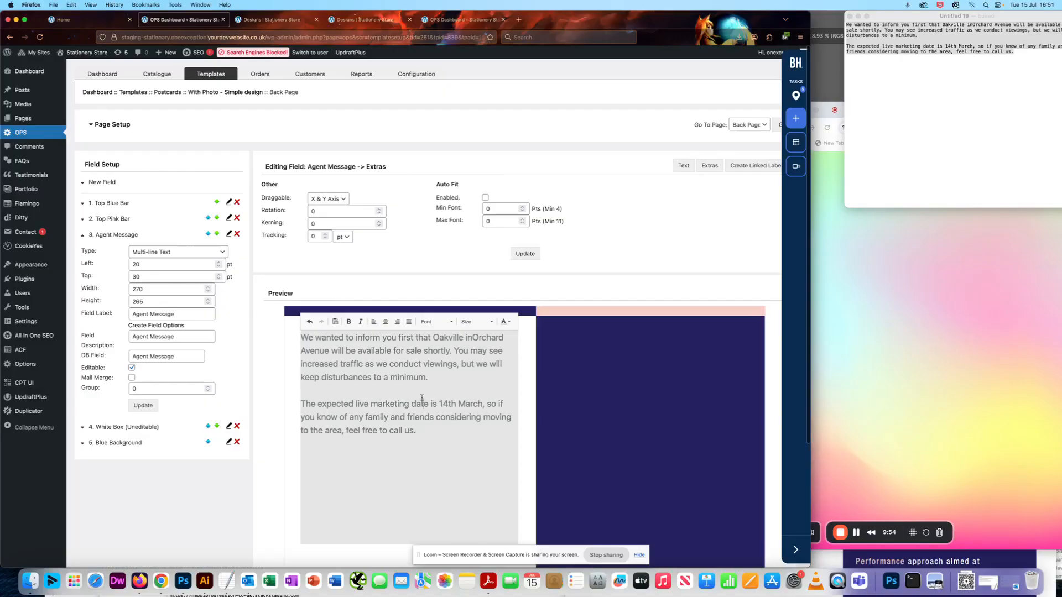
pyautogui.scroll(-2, 426, 426)
pyautogui.scroll(-3, 409, 463)
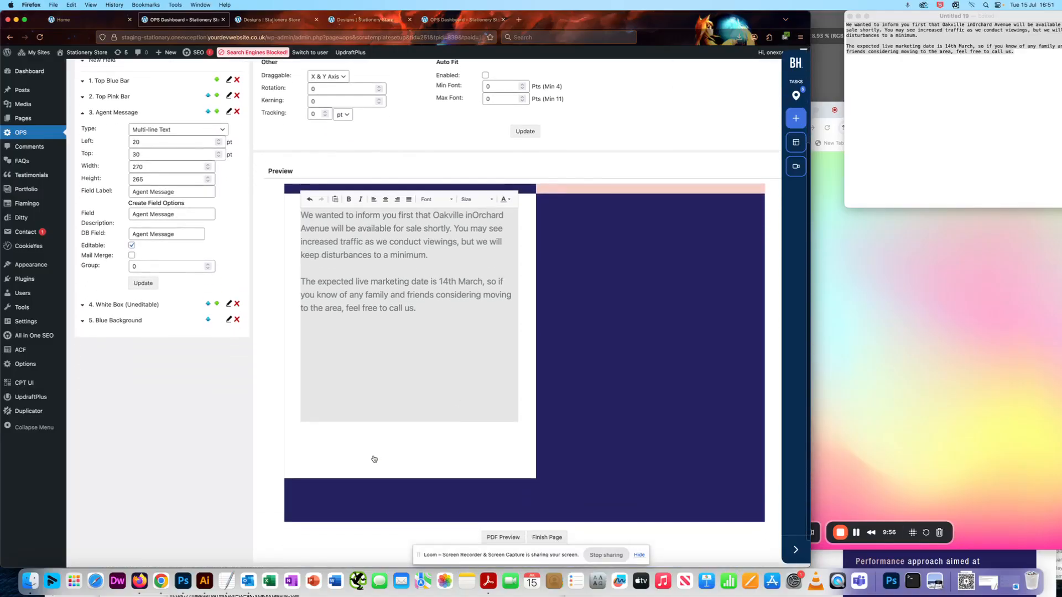
pyautogui.click(372, 440)
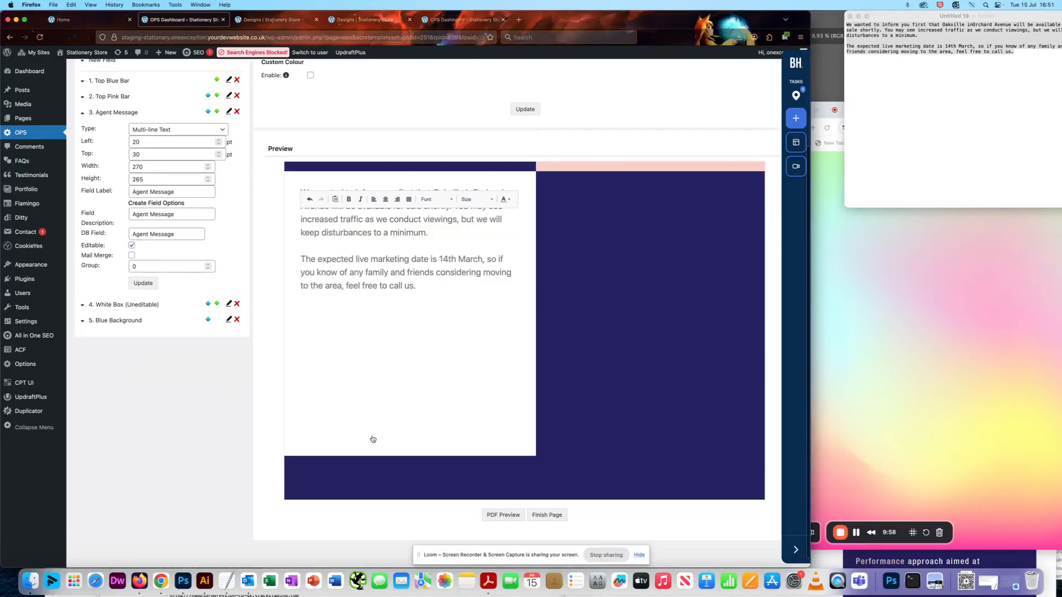
pyautogui.scroll(2, 378, 395)
pyautogui.click(464, 352)
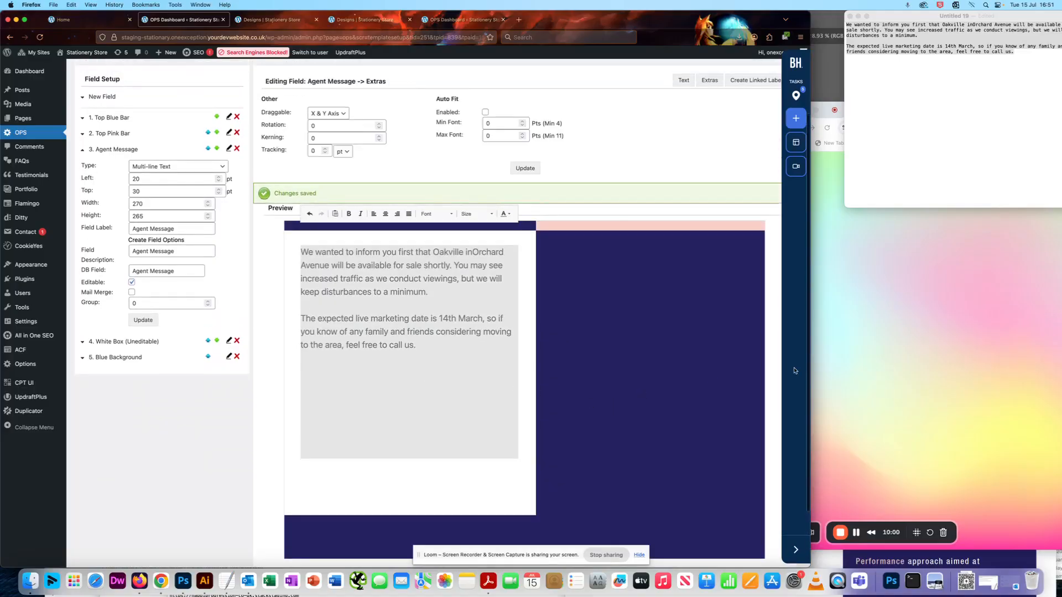
# Switch to Illustrator, cancel the open Color Picker and compare the reference postcard's layout with the template's back page
pyautogui.click(837, 62)
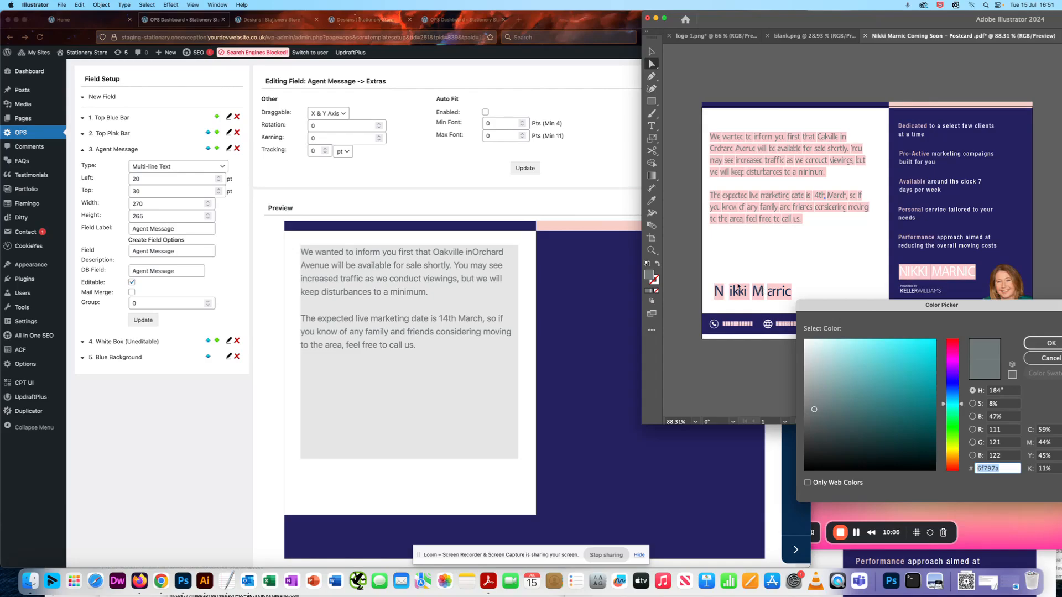
pyautogui.click(1038, 358)
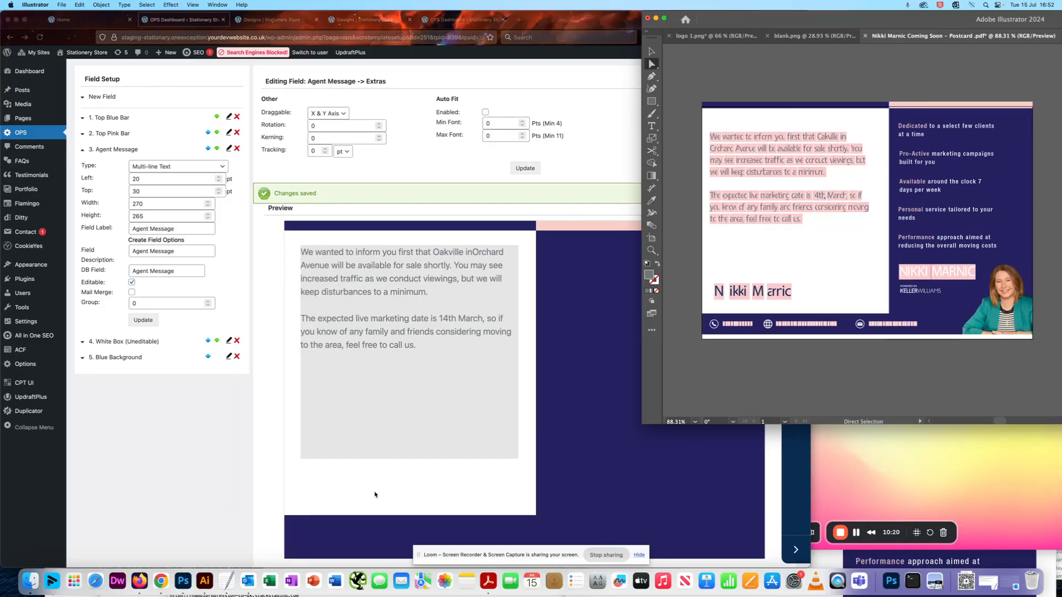
pyautogui.scroll(1, 451, 391)
pyautogui.scroll(-1, 771, 221)
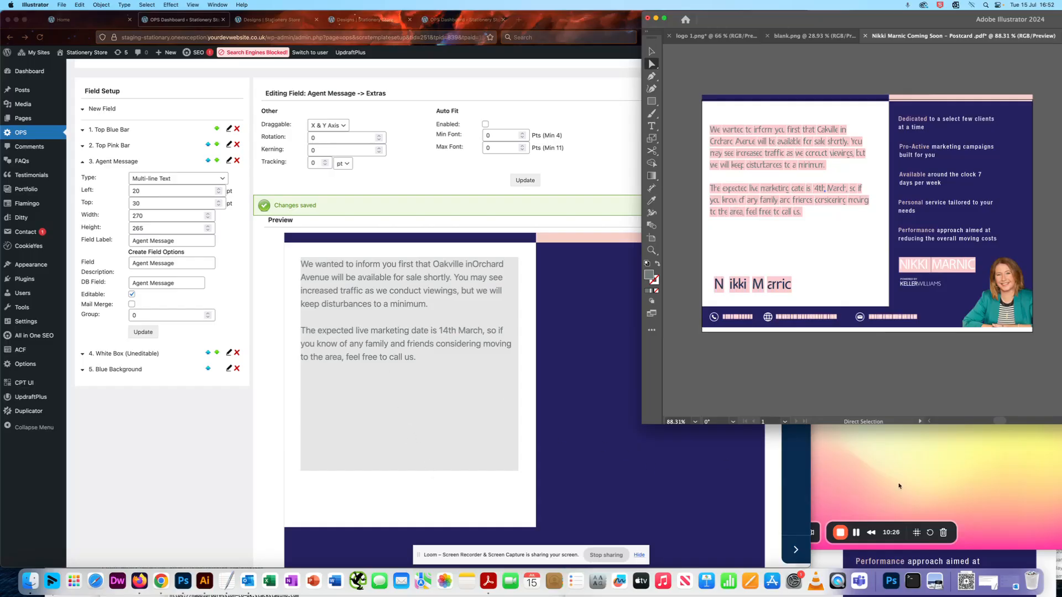
pyautogui.click(877, 458)
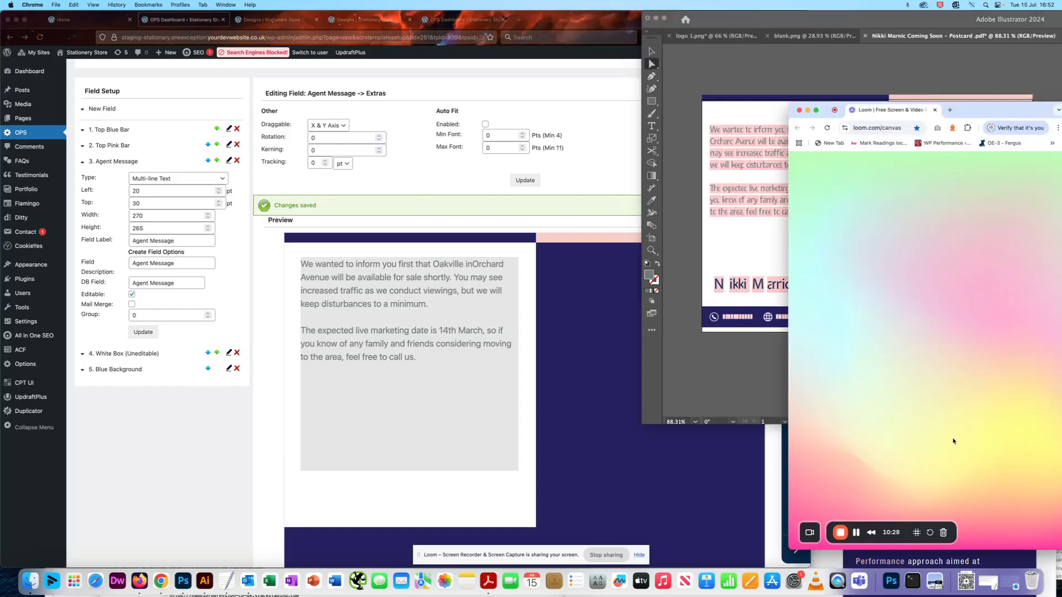